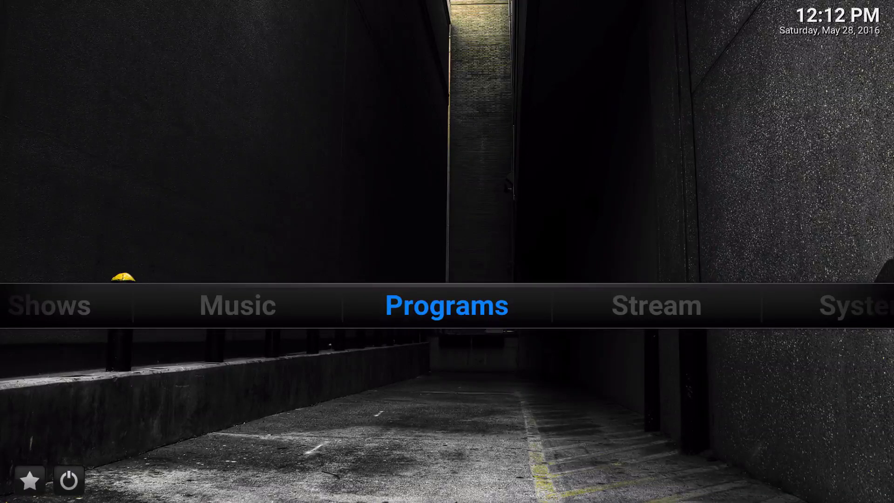
Open the program add-ons list from the Programs section of the home menu.
key(Left)
key(Right)
key(Right)
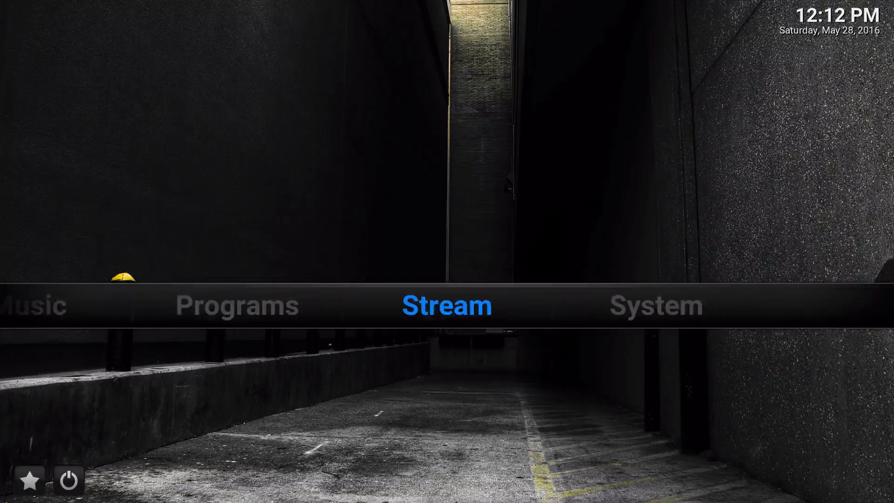
key(Left)
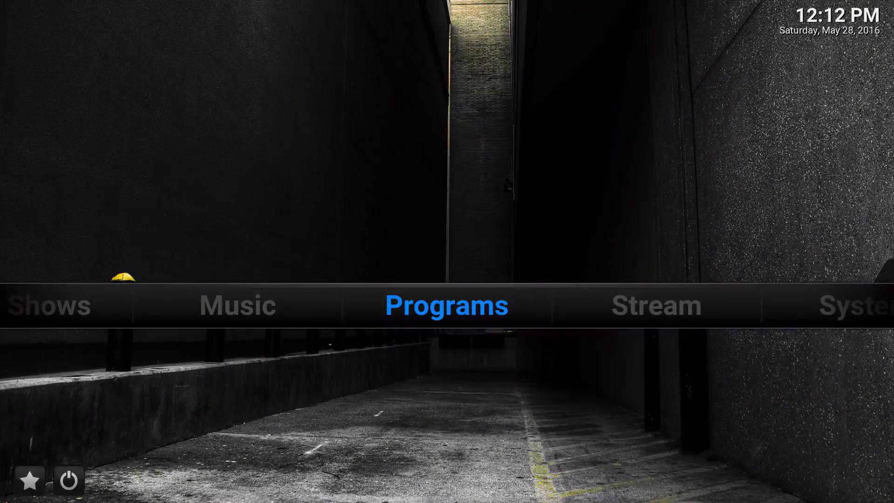
key(Left)
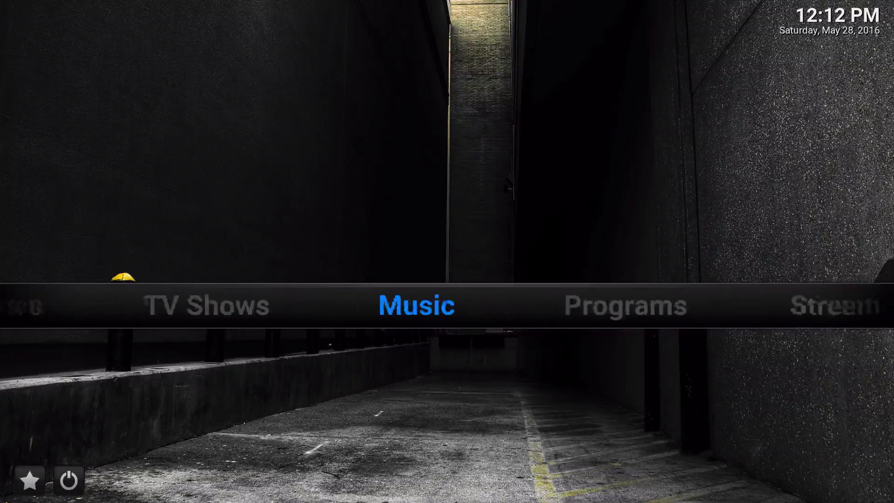
key(Right)
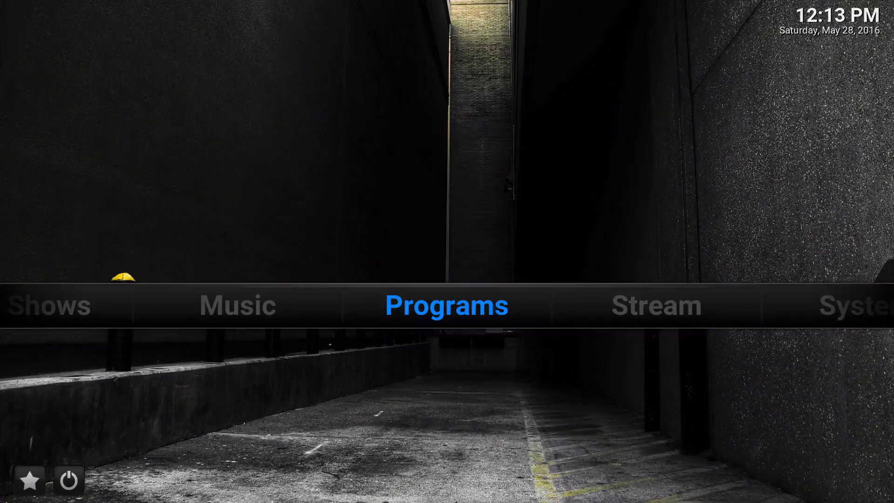
key(Return)
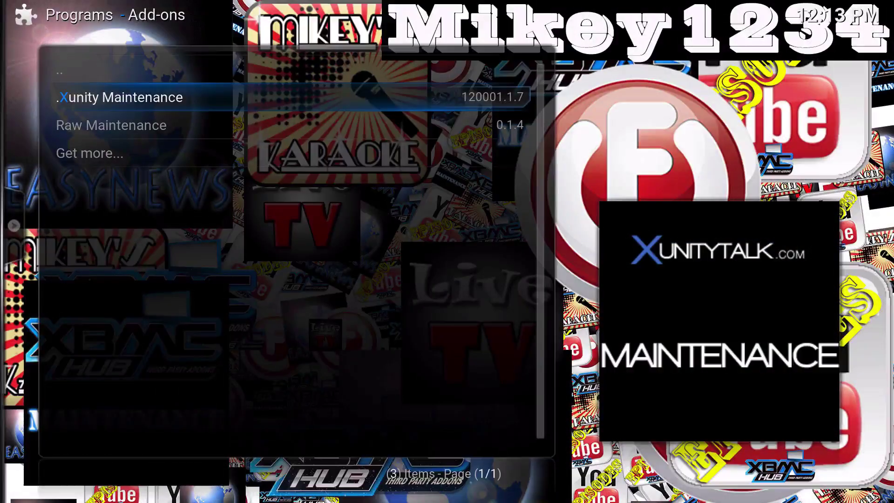
Select Raw Maintenance, try its settings, and dismiss the can't-be-configured message.
key(Down)
key(Up)
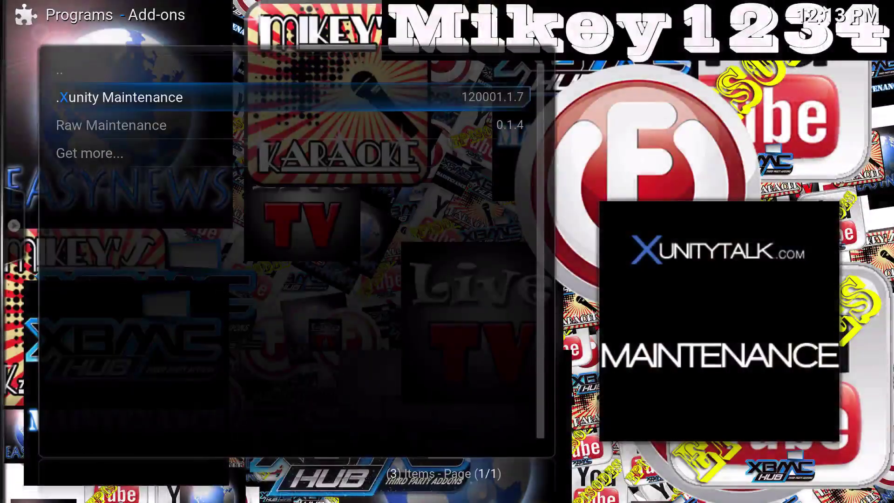
key(Down)
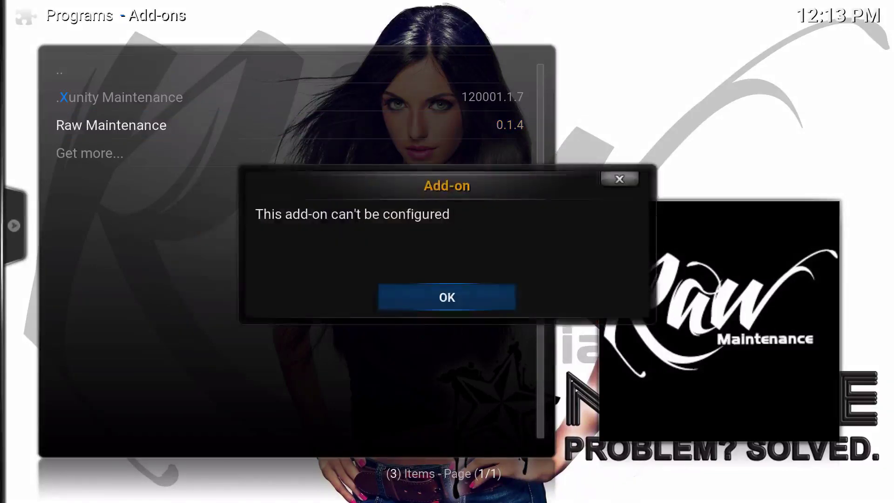
key(Return)
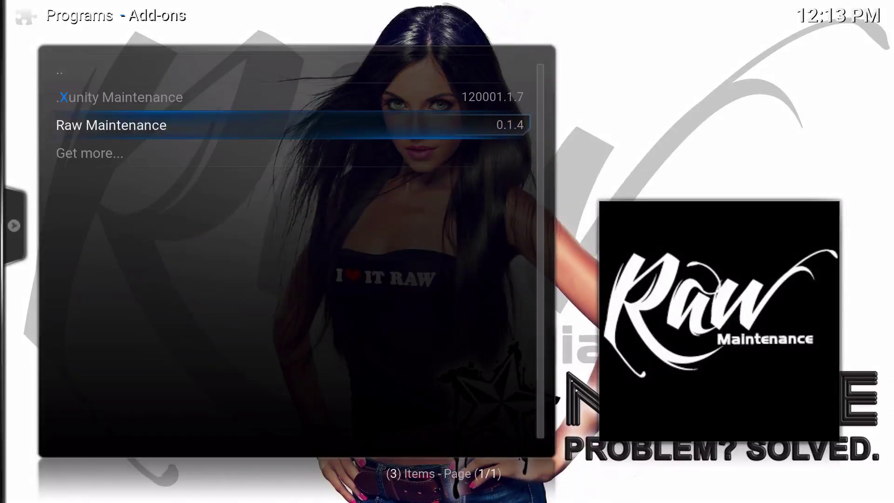
key(Return)
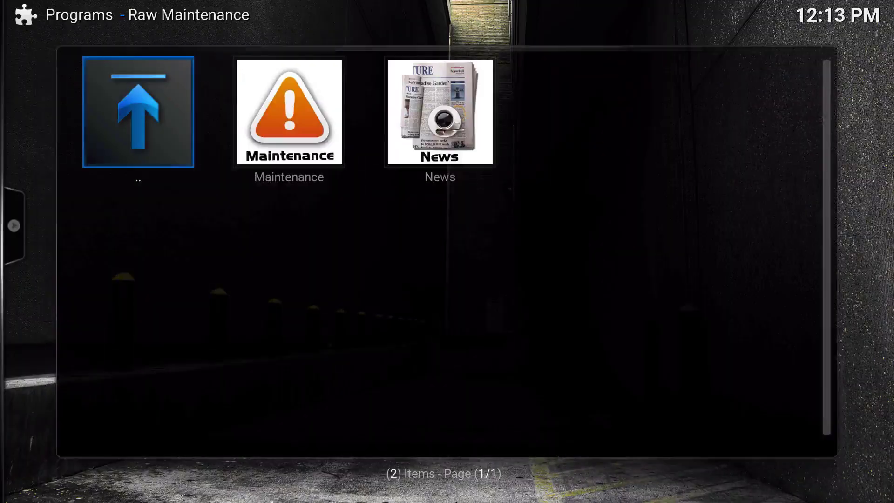
Open Raw Maintenance's Maintenance section, browse Delete Thumbnails, and return to Clear Cache.
key(Right)
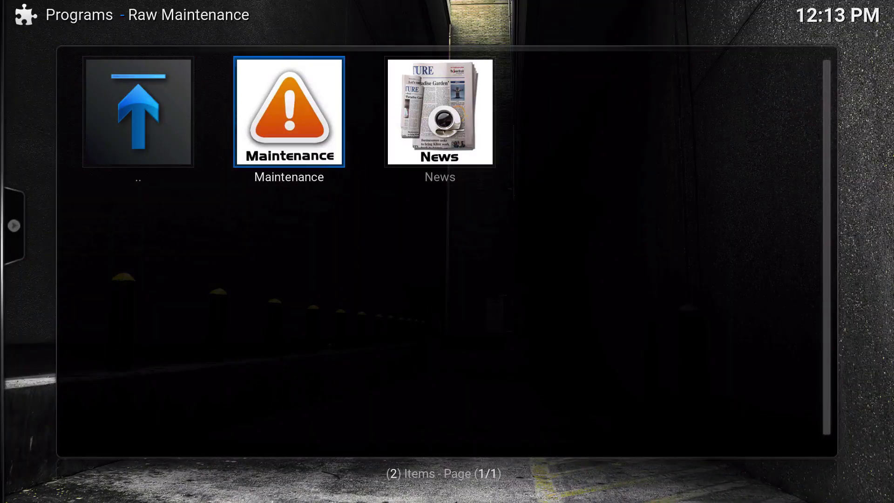
key(Return)
key(Right)
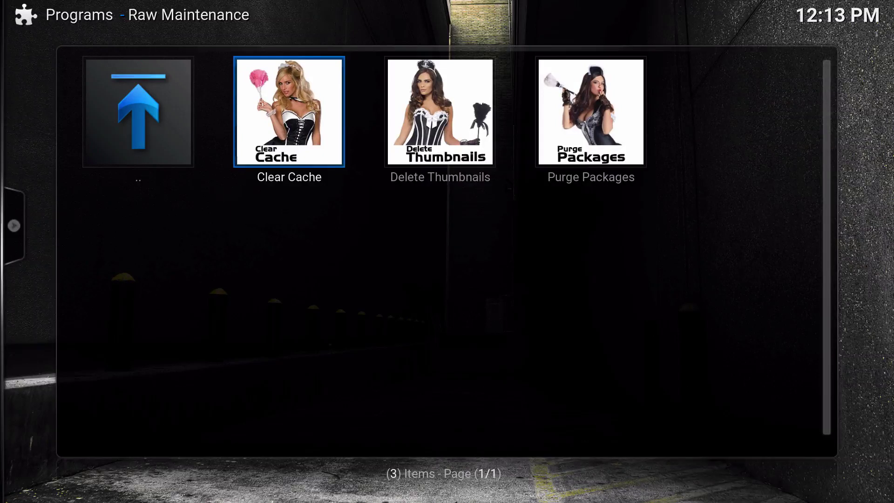
key(Right)
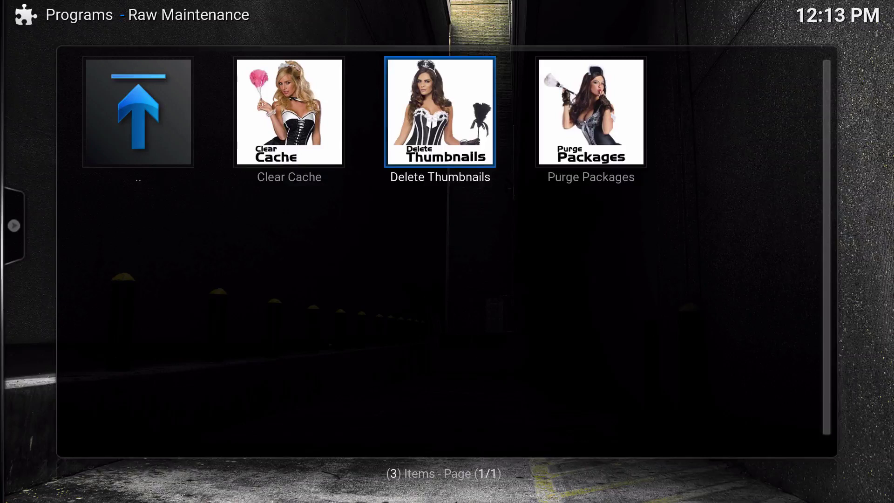
key(Left)
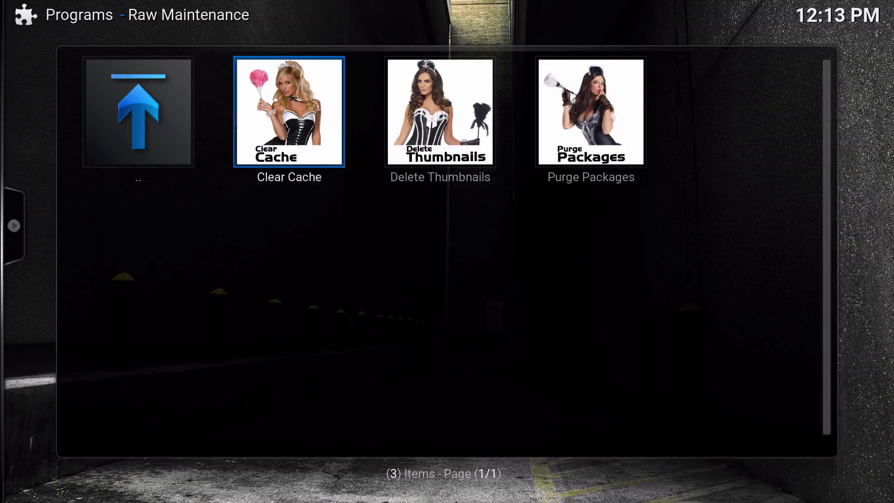
Run Clear Cache, confirming deletion of the 9, 7, 10 and 50 found files.
key(Return)
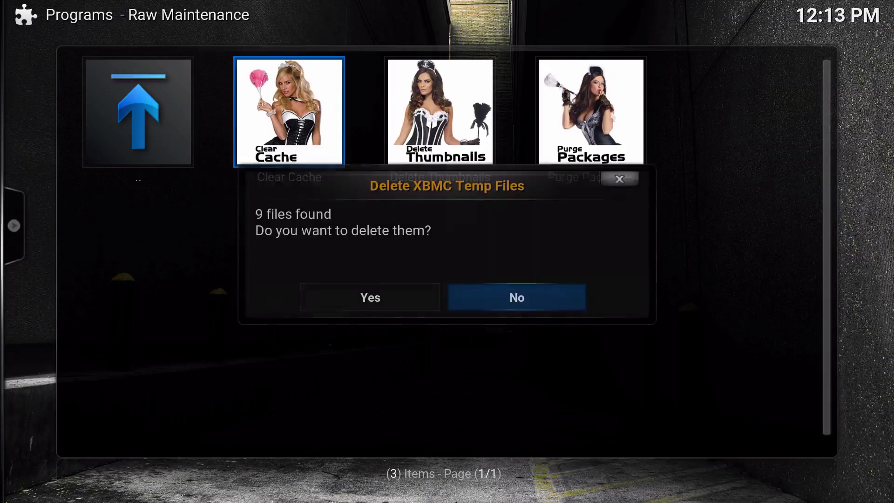
key(Left)
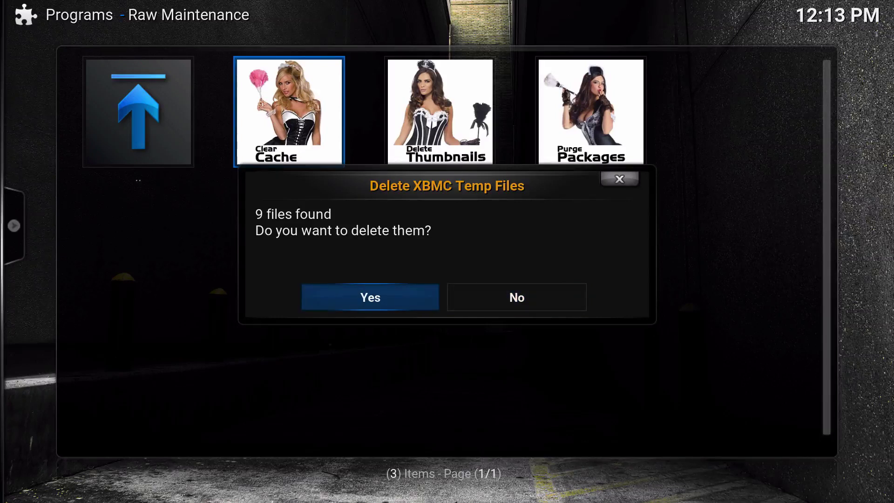
key(Return)
key(Left)
key(Return)
key(Left)
key(Return)
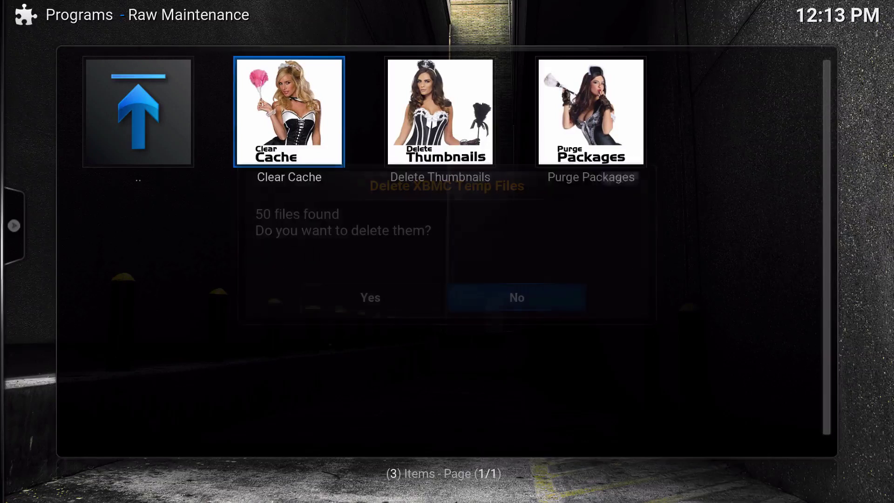
key(Left)
key(Return)
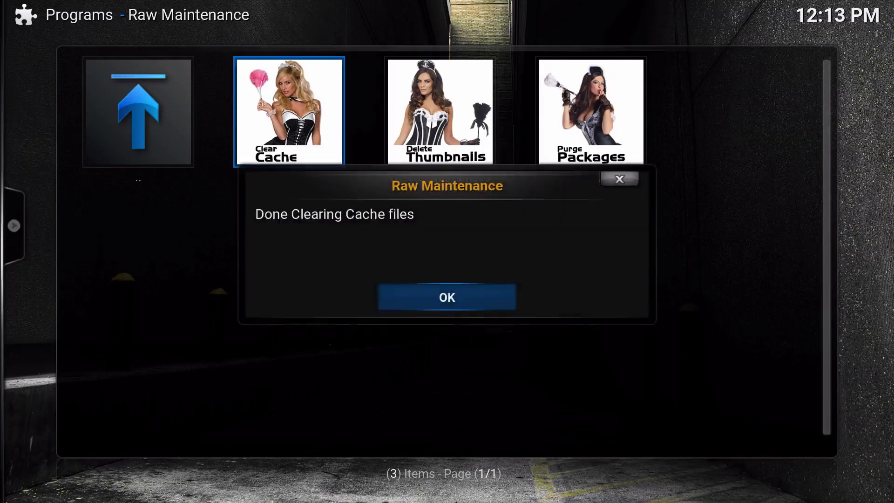
key(Return)
Delete all thumbnails and dismiss the restart reminder.
key(Right)
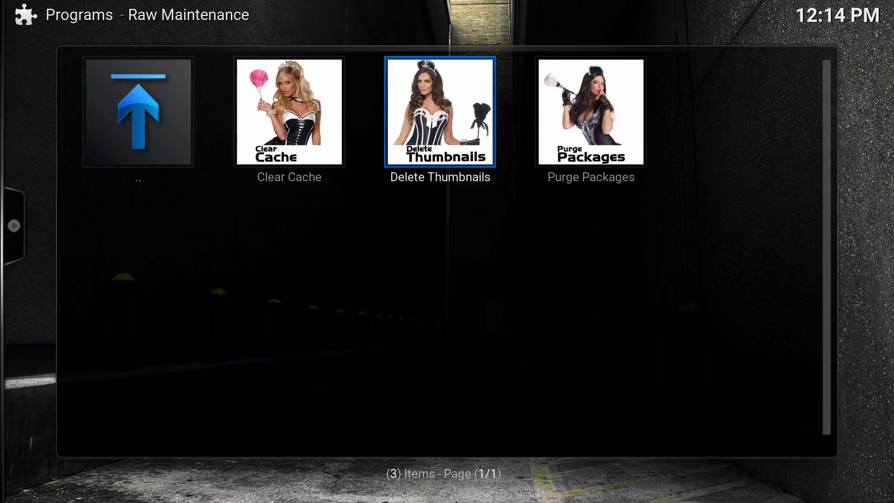
key(Return)
key(Left)
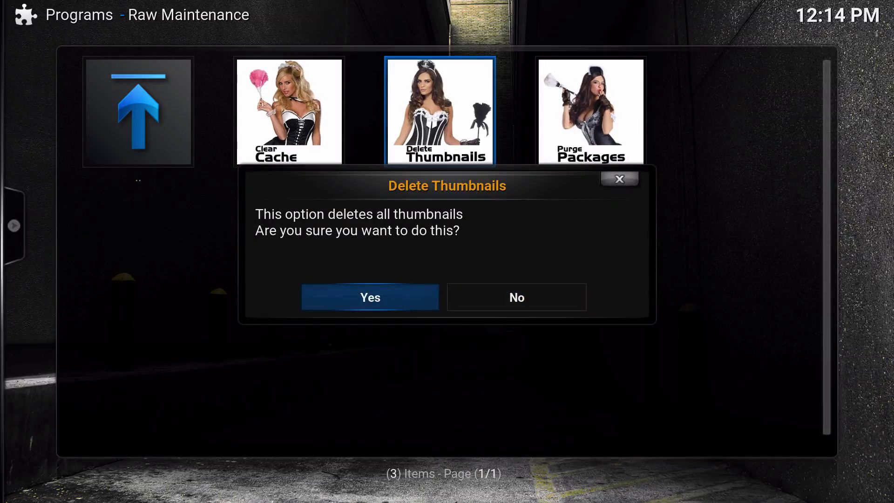
key(Return)
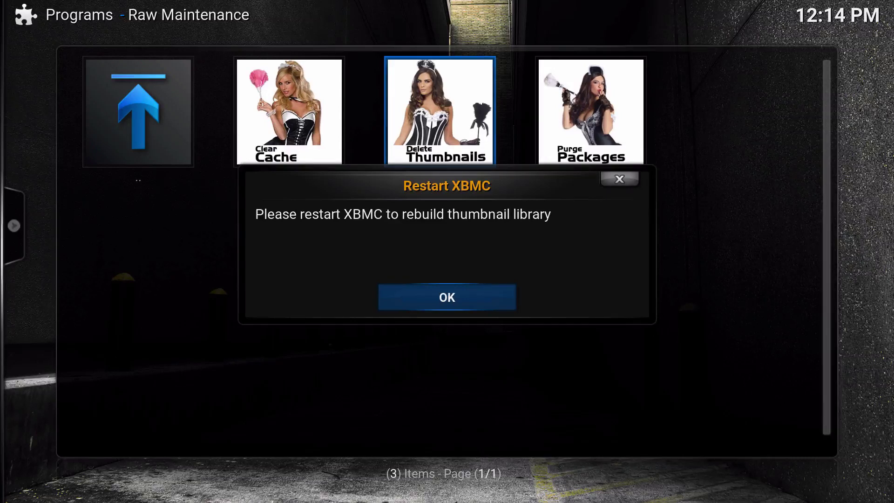
key(Return)
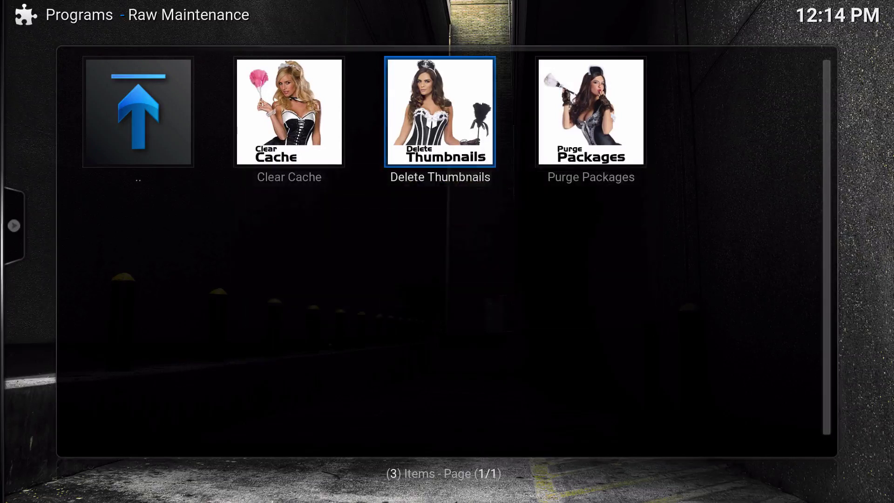
Purge the 14 cached packages and acknowledge the packages-deleted confirmation.
key(Right)
key(Return)
key(Left)
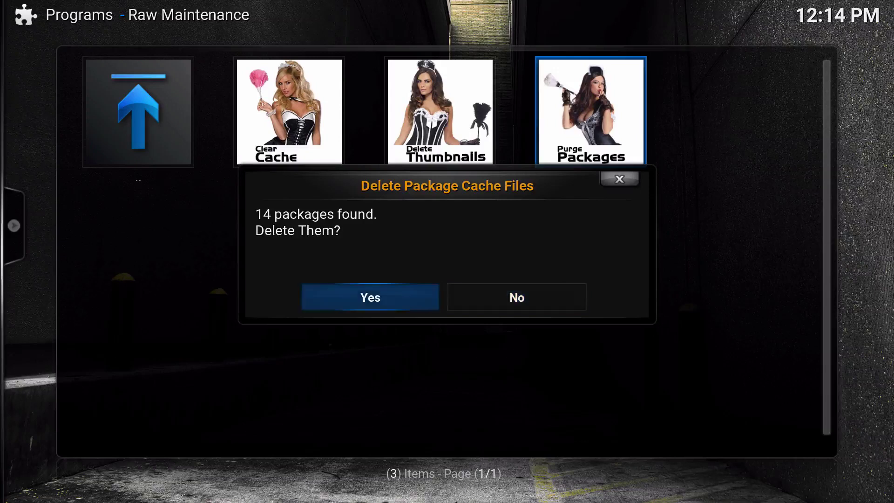
key(Return)
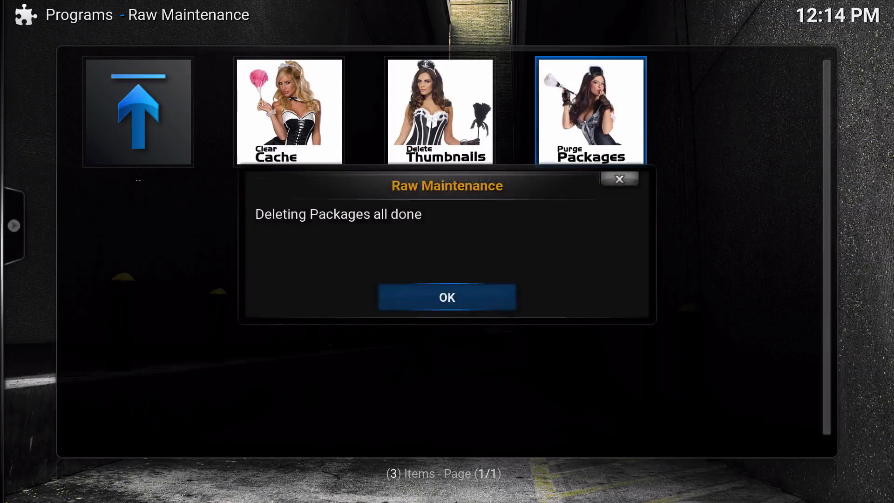
key(Return)
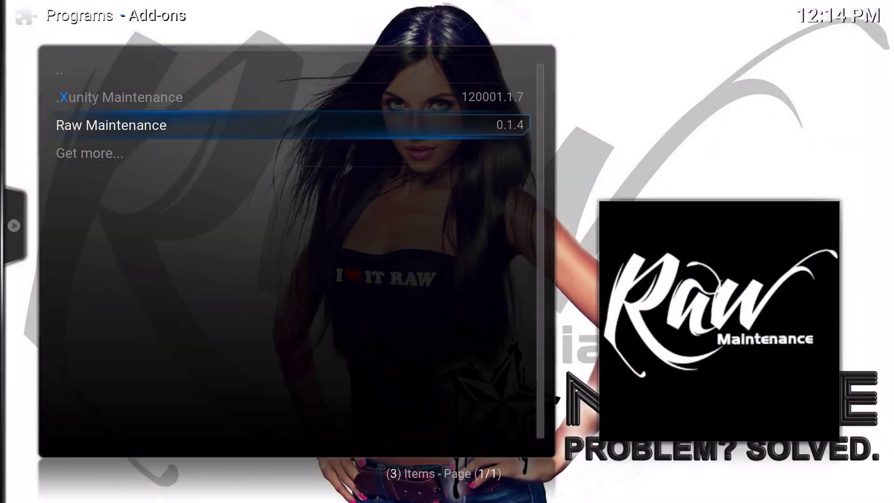
Select and open the .Xunity Maintenance add-on.
key(Up)
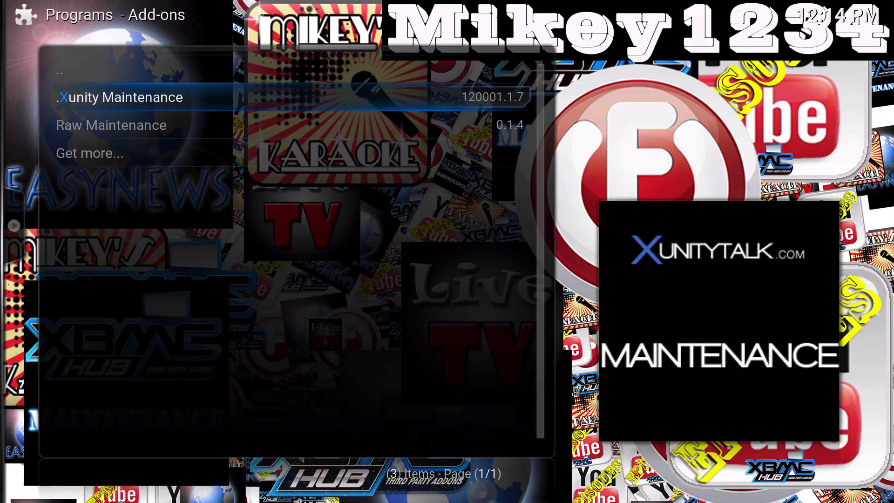
key(Down)
key(Up)
key(Return)
Open its Maintenance section and browse Delete My Cache, Delete Packages and Delete Crash Logs.
key(Right)
key(Right)
key(Right)
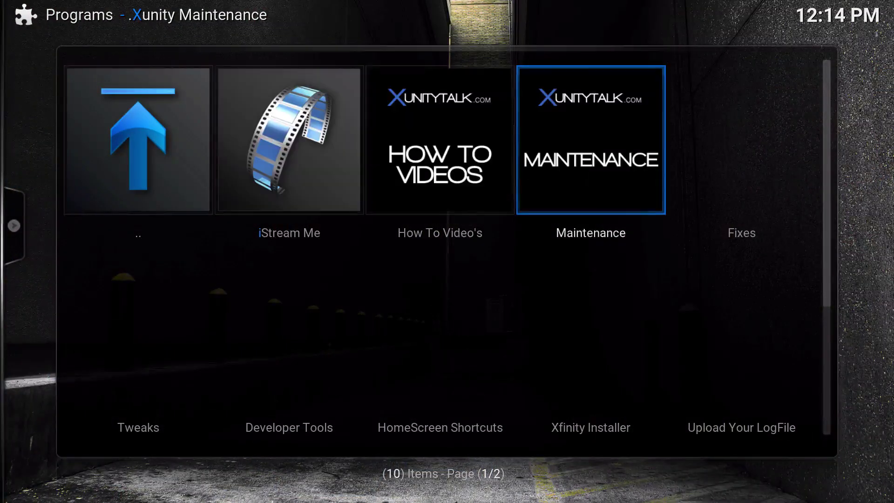
key(Left)
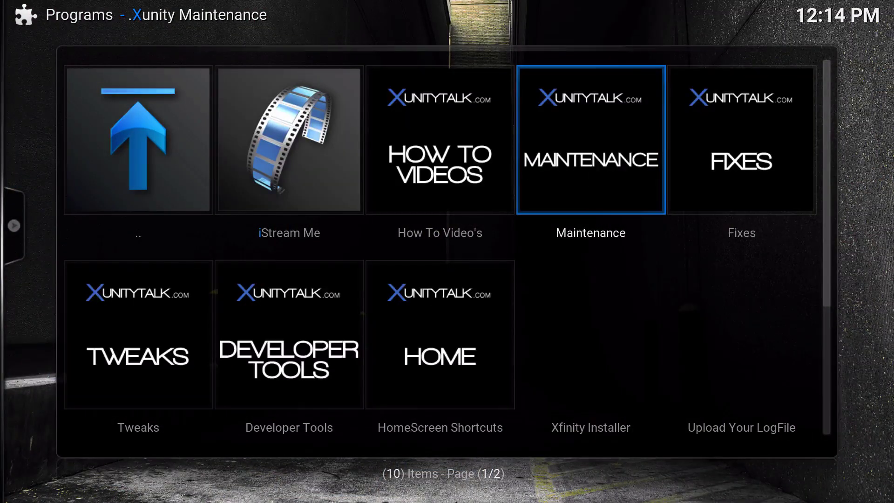
key(Return)
key(Down)
key(Down)
key(Down)
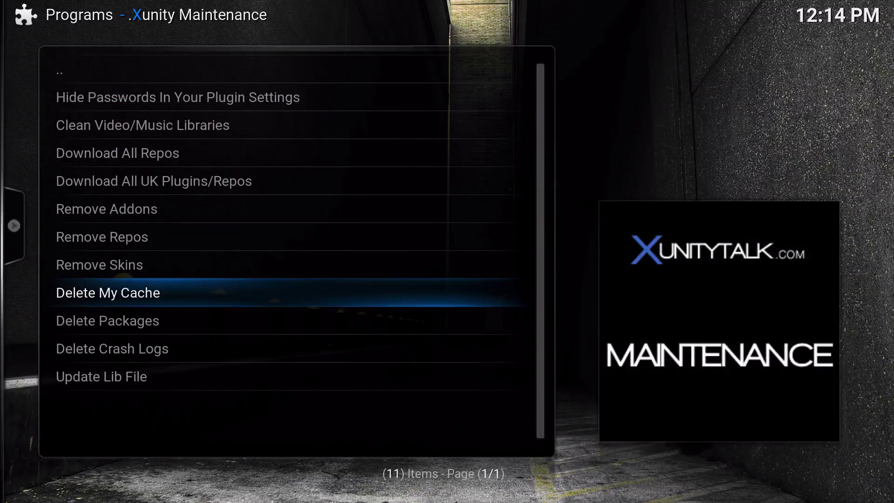
key(Down)
key(Down)
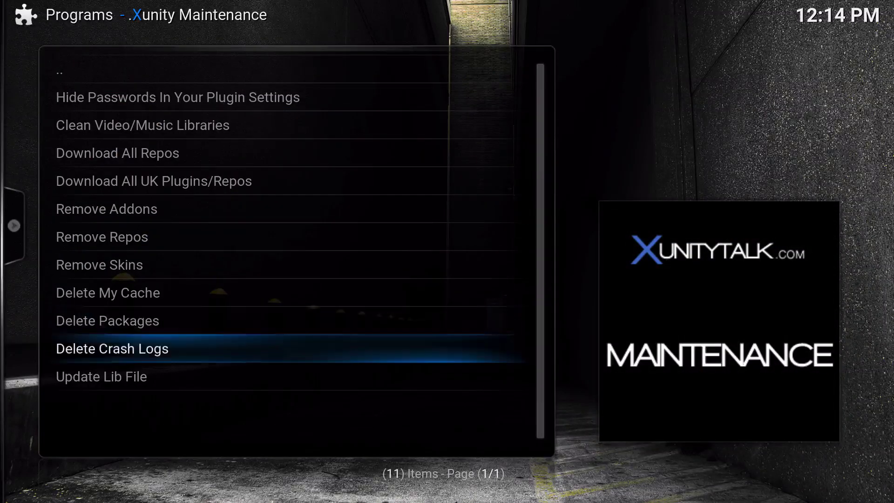
key(Up)
key(Up)
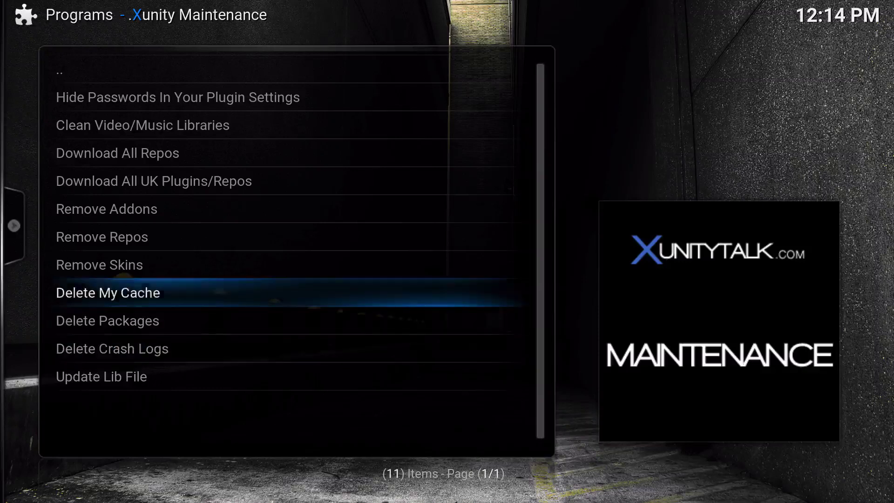
key(Up)
key(Down)
key(Down)
key(Down)
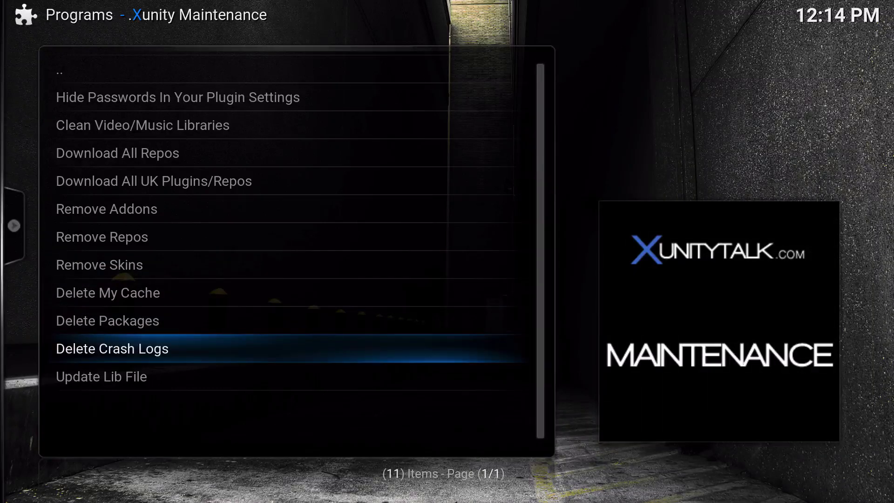
Back out to Xunity Maintenance's sections and open Tweaks.
key(BackSpace)
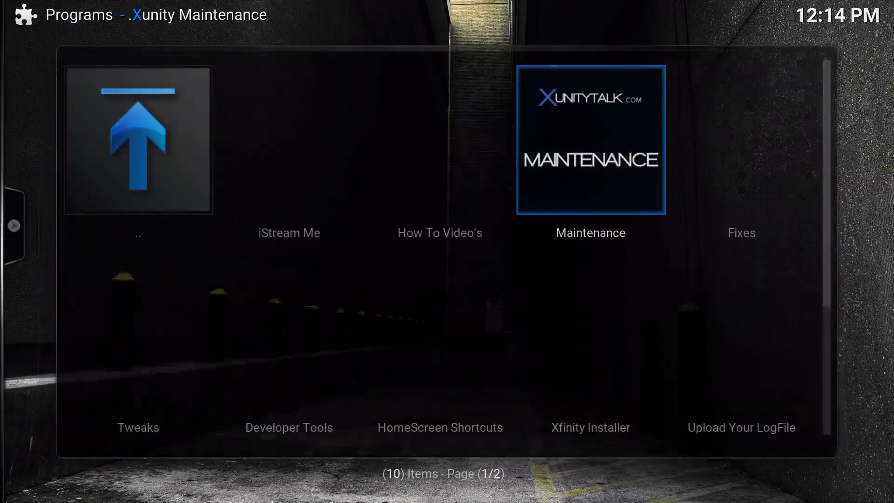
key(Down)
key(Left)
key(Left)
click(138, 335)
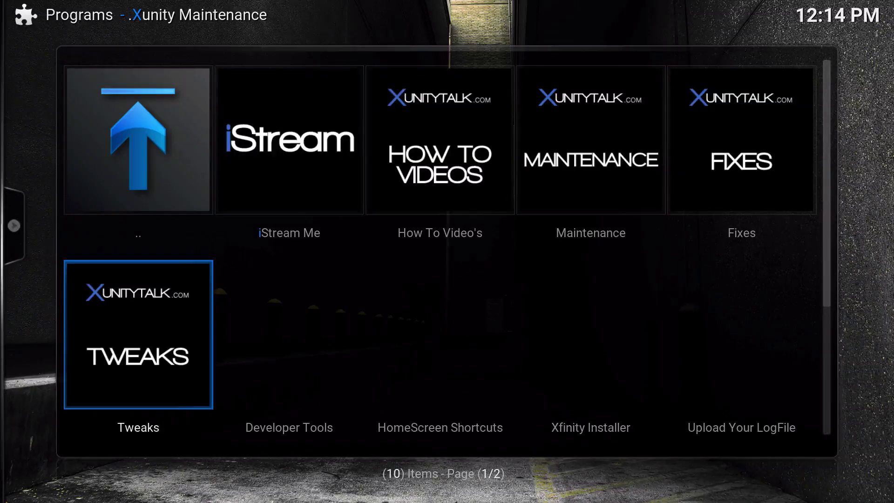
key(Return)
Review the Add Tuxens and Add Mikey1234 Advanced XML options, then exit to the home menu.
key(Down)
key(Down)
key(Down)
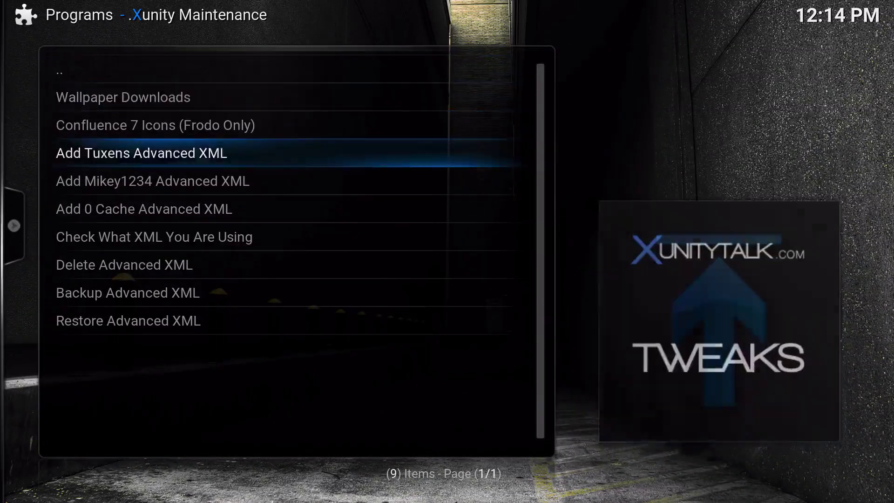
key(Up)
key(Up)
key(Up)
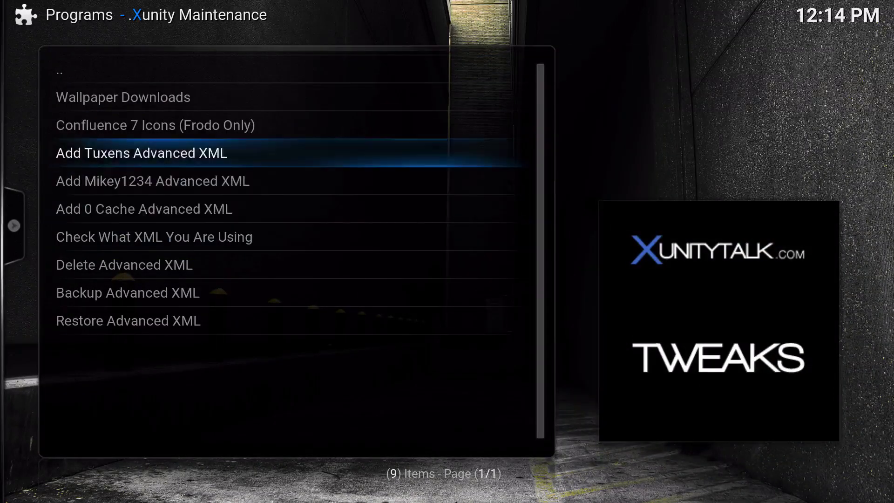
key(Down)
key(Up)
key(Down)
key(Down)
key(Down)
key(Down)
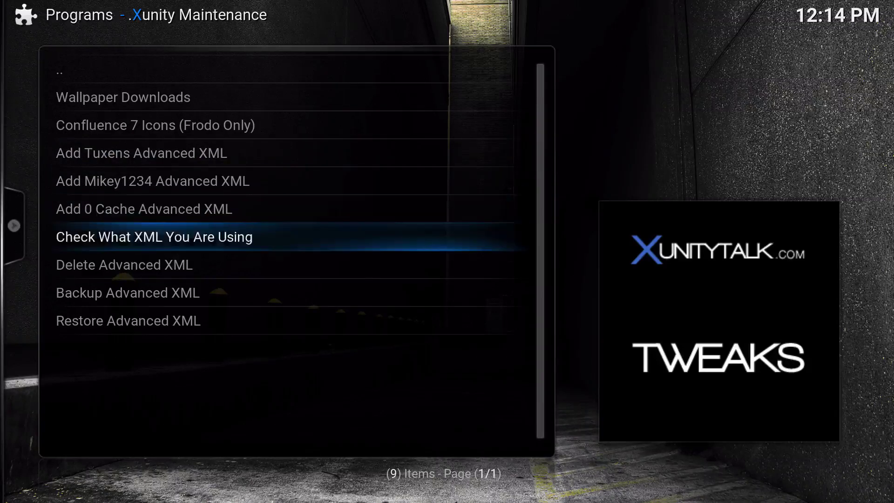
key(Up)
key(Up)
key(Up)
key(Up)
key(Up)
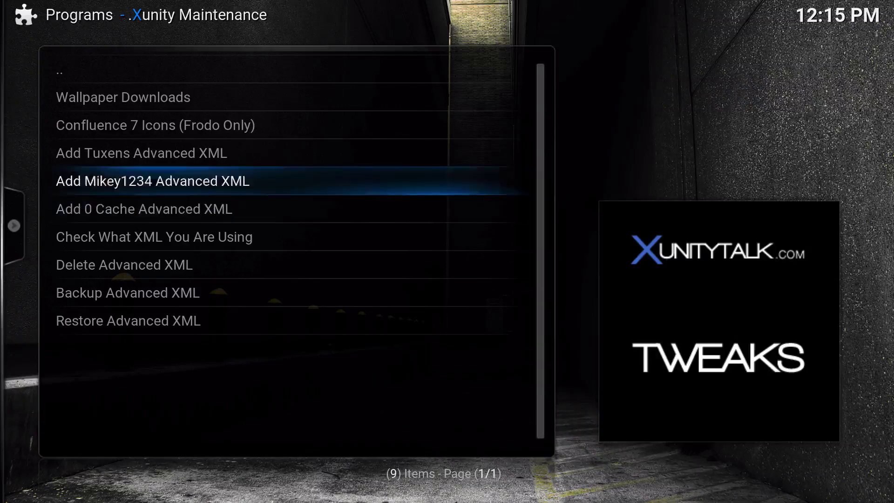
key(Up)
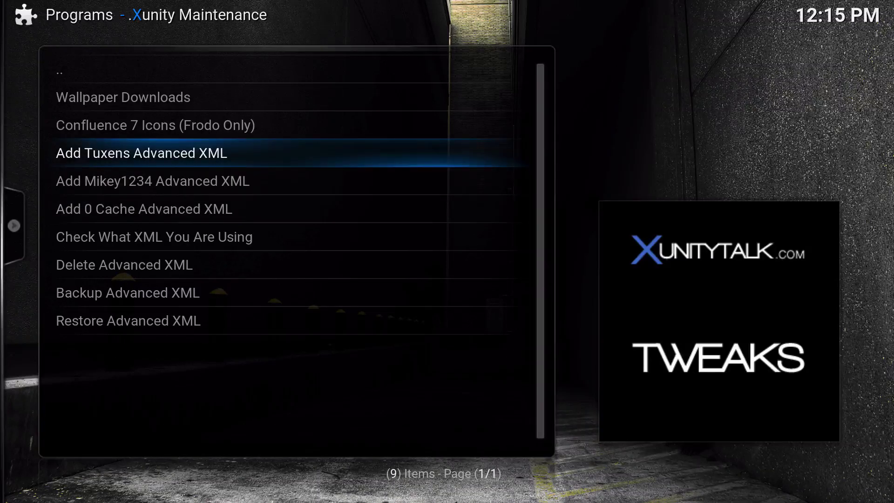
key(Down)
key(Up)
key(Down)
key(BackSpace)
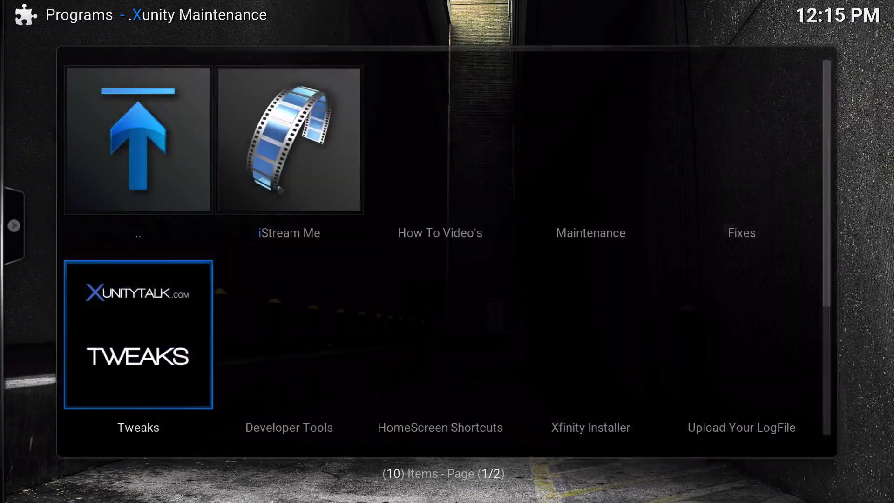
key(BackSpace)
key(BackSpace)
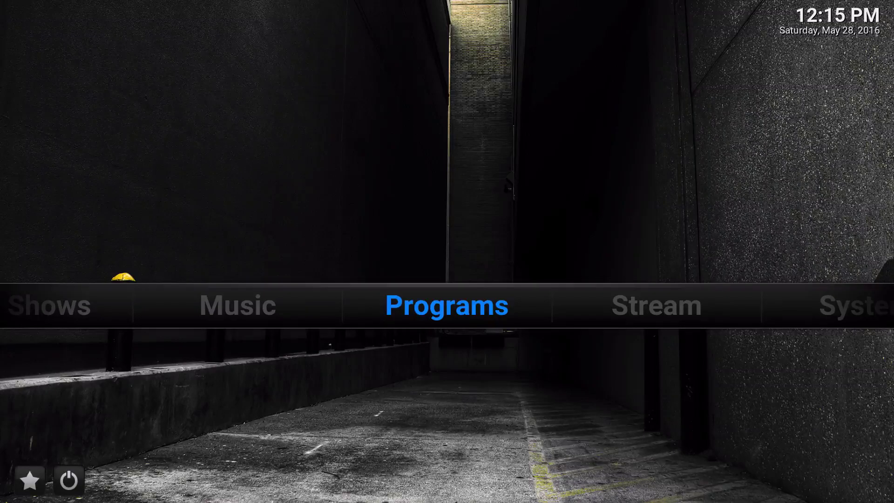
Switch the Programs add-ons list to Thumbnail view and hide the view options.
key(Return)
key(Escape)
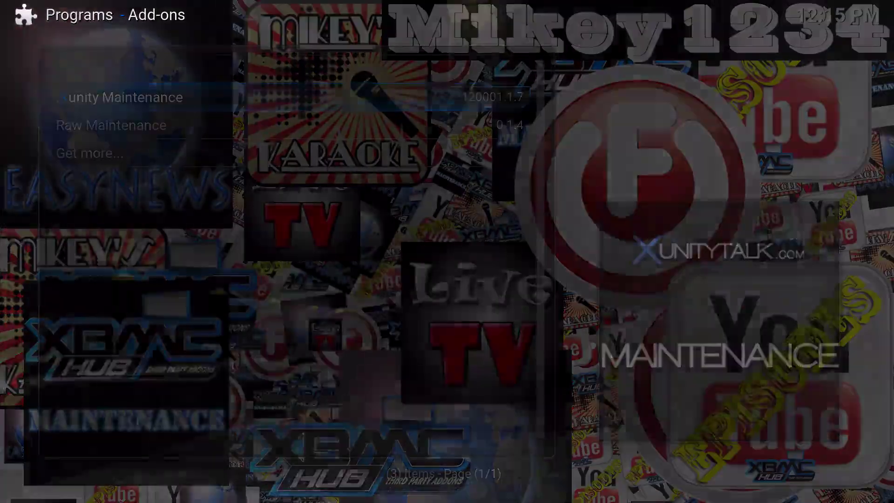
key(Return)
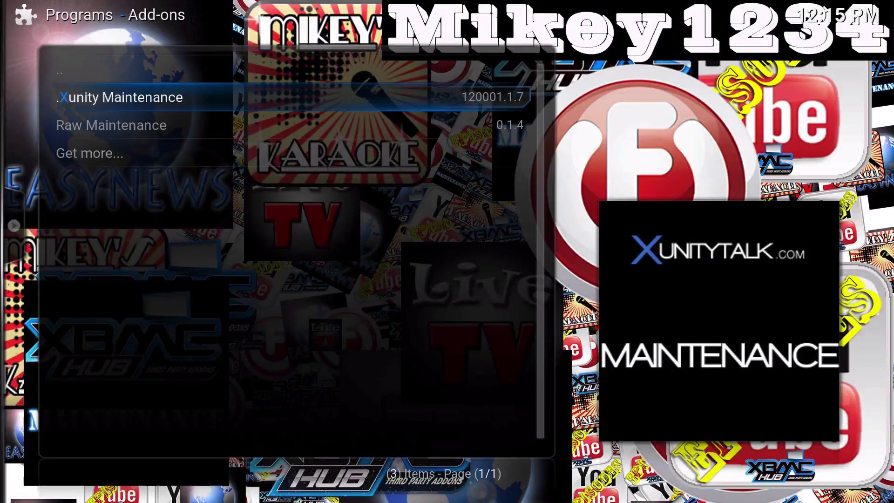
key(Left)
key(Return)
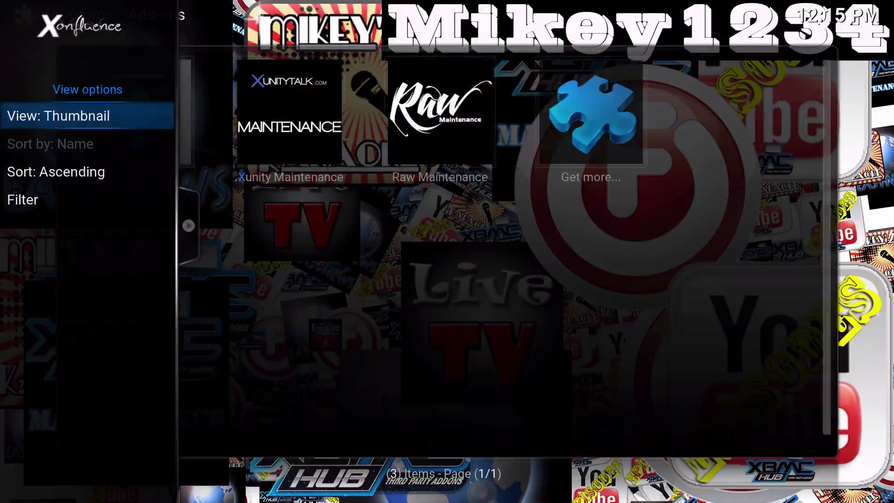
key(Right)
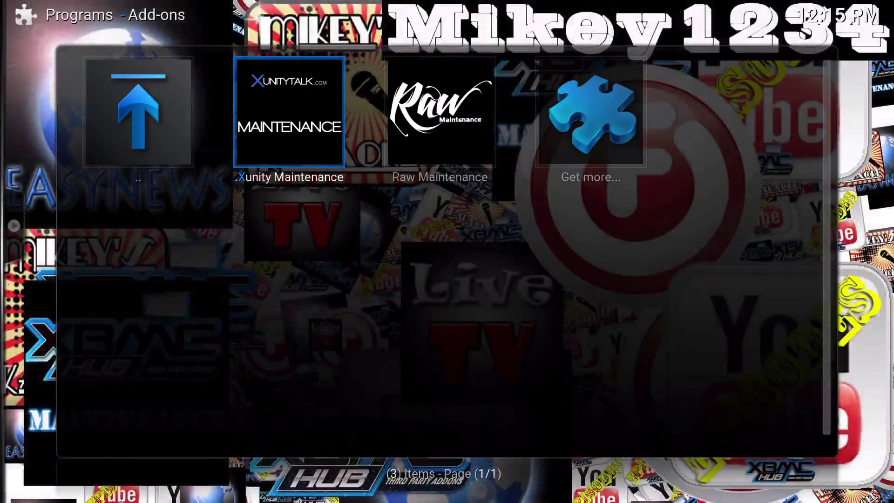